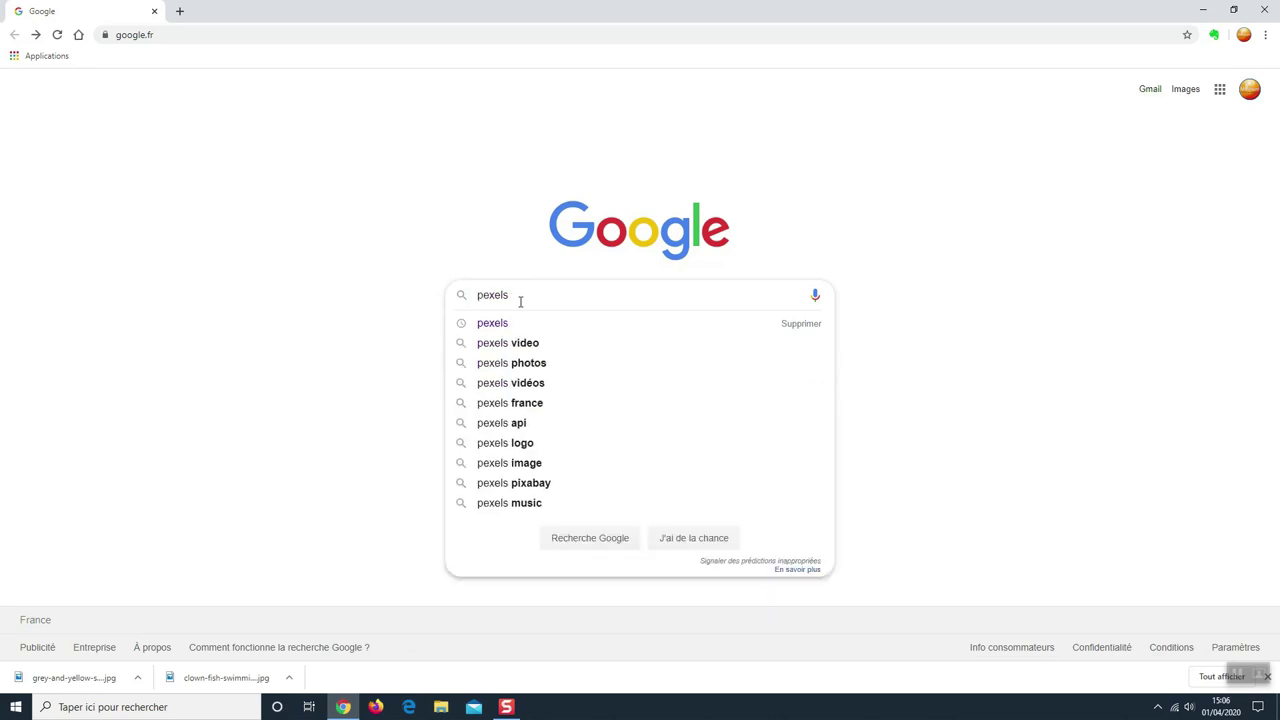
- Search Google for pexels and open the Pexels free stock photos website from the results
{"action": "key", "text": "Return"}
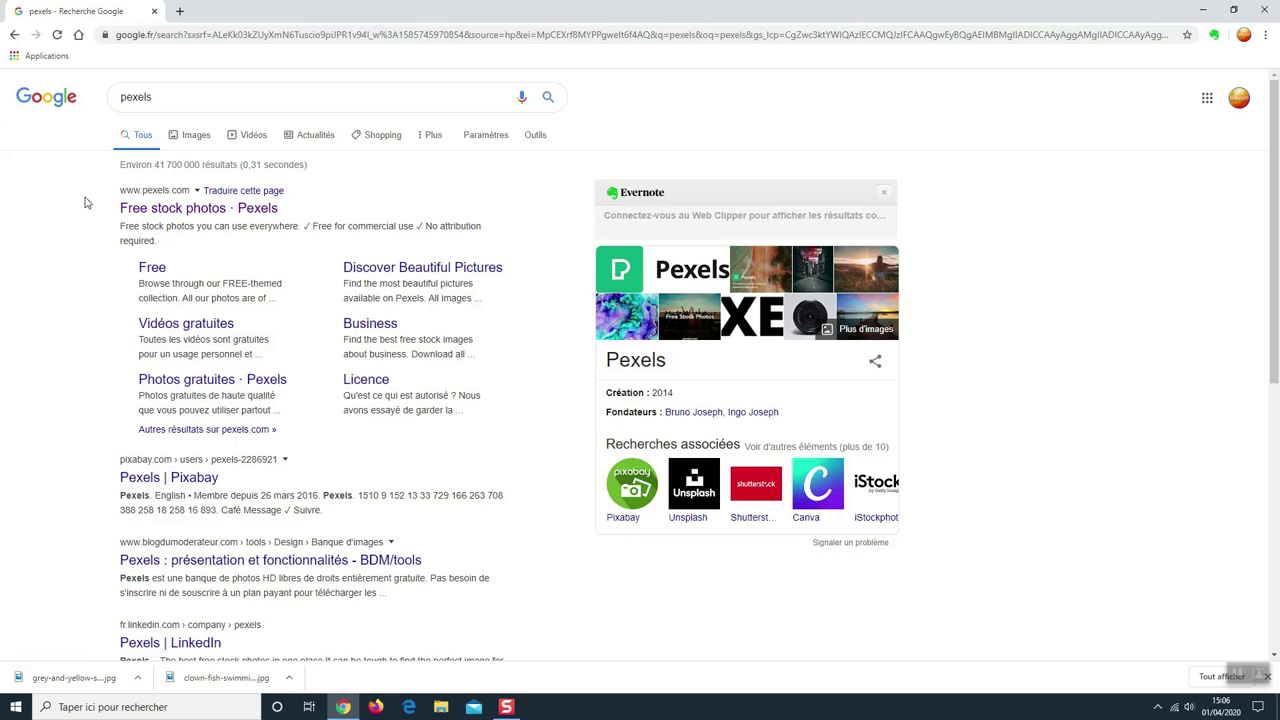
{"action": "left_click", "coordinate": [139, 218]}
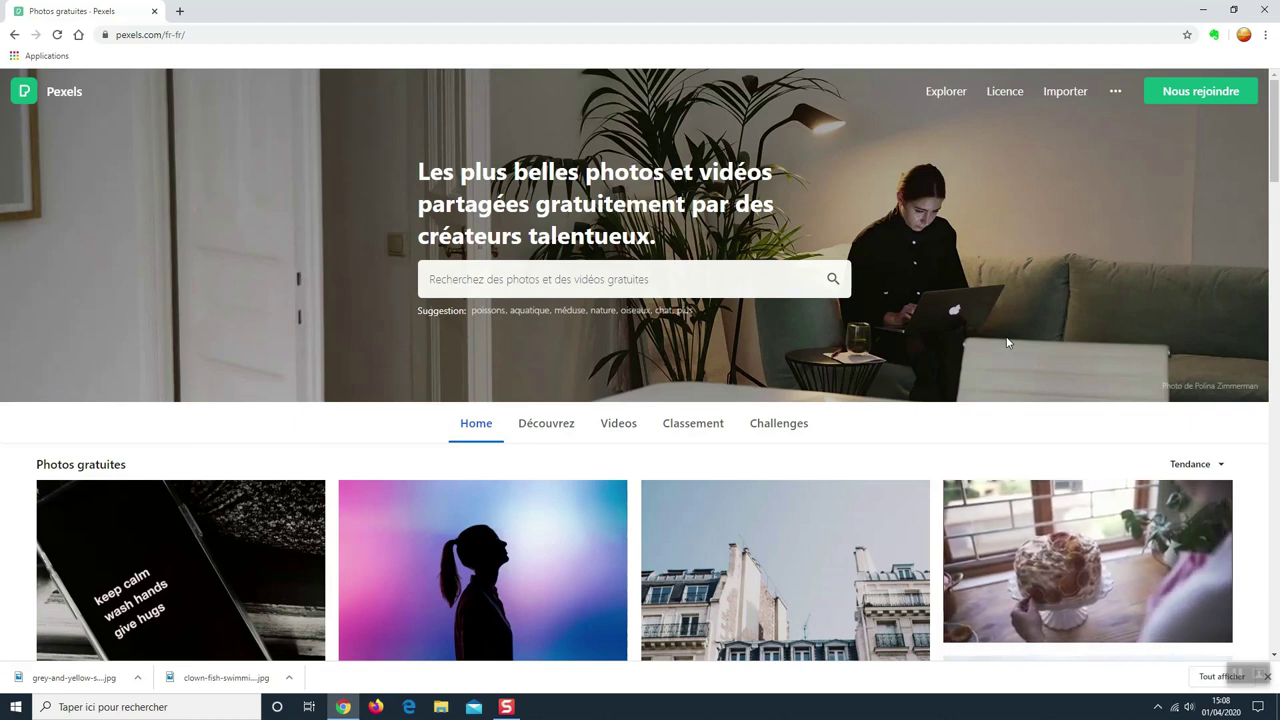
- Set the Pexels website's display language to Français
{"action": "left_click", "coordinate": [1115, 91]}
{"action": "mouse_move", "coordinate": [1115, 97]}
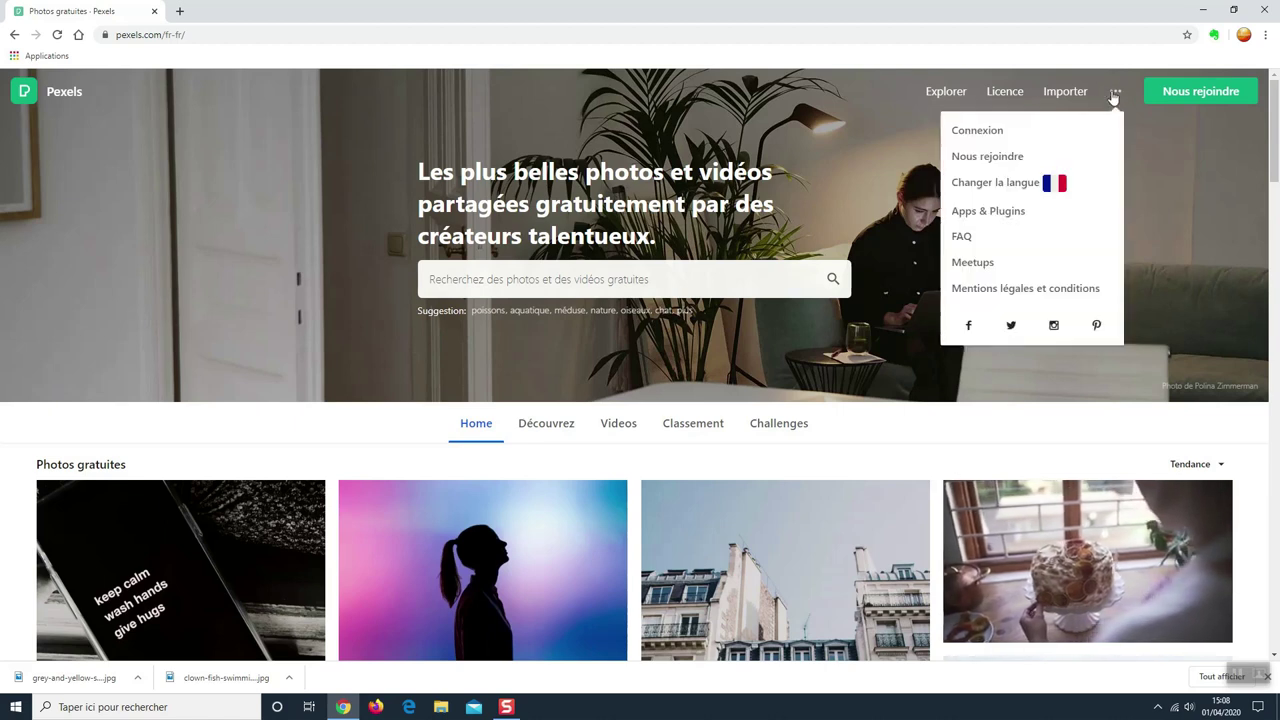
{"action": "left_click", "coordinate": [988, 185]}
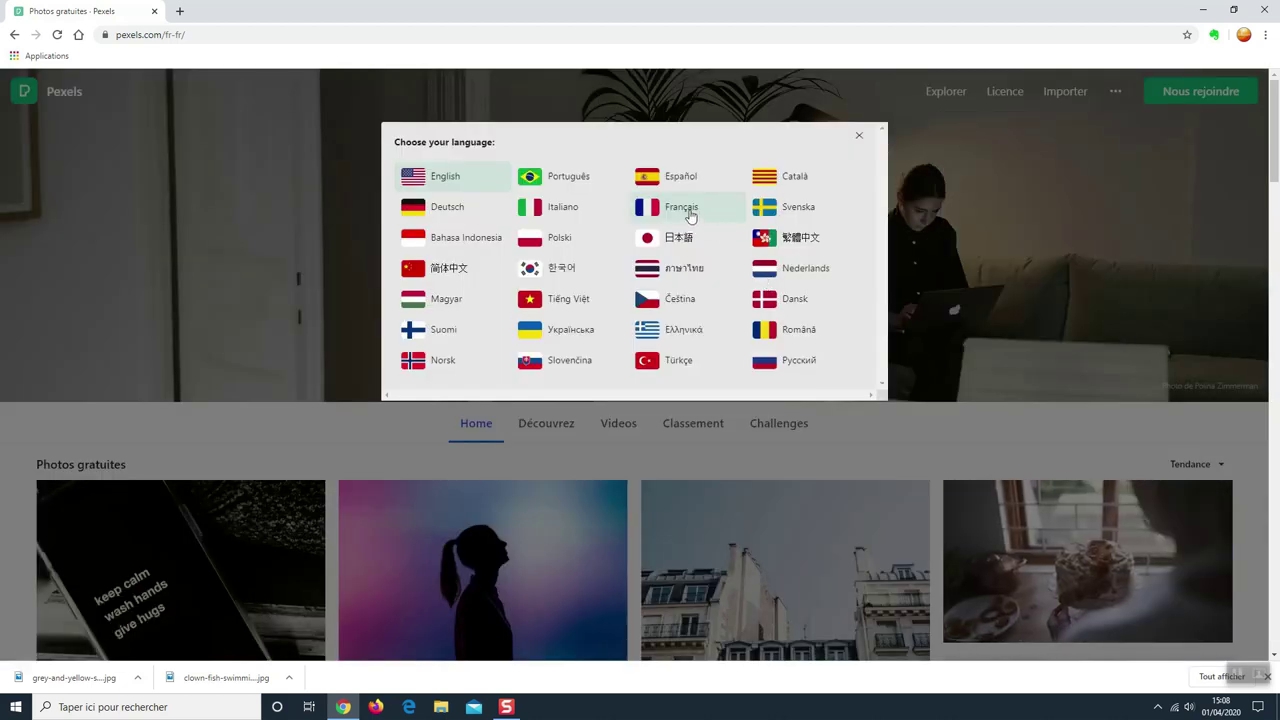
{"action": "left_click", "coordinate": [682, 207]}
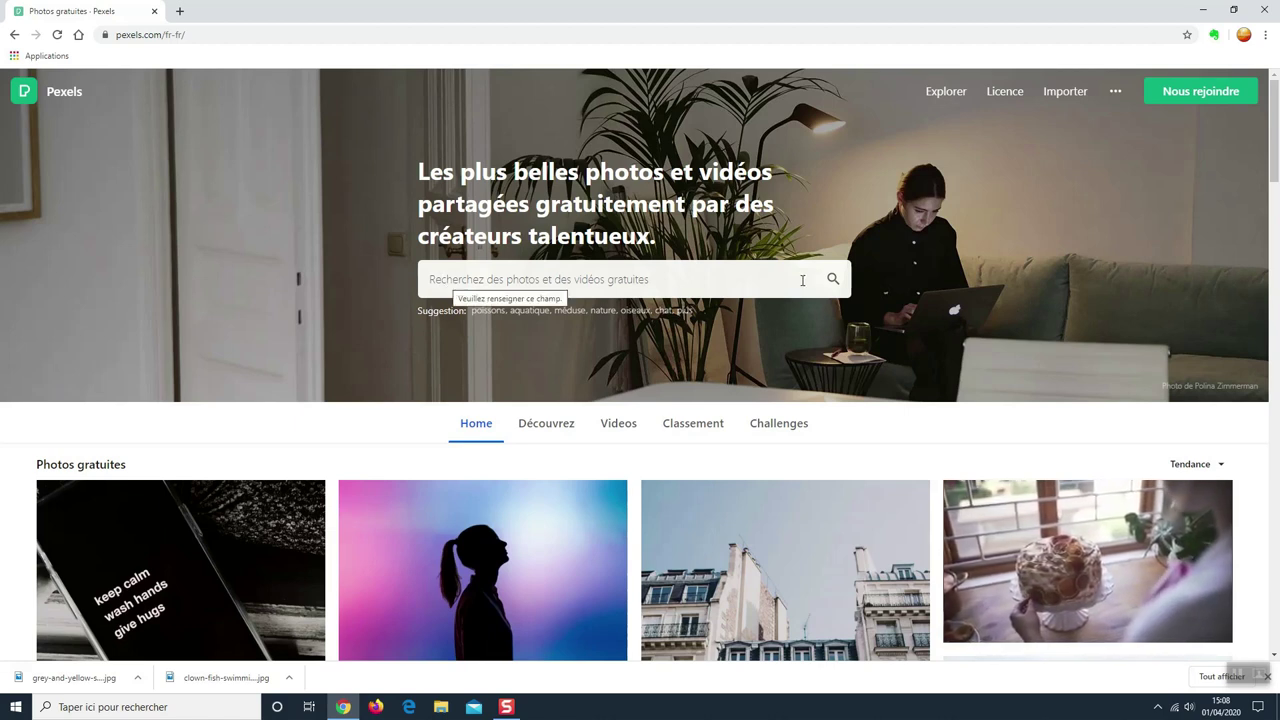
- Search Pexels for photos of "poisson"
{"action": "left_click", "coordinate": [450, 280]}
{"action": "type", "text": "pos"}
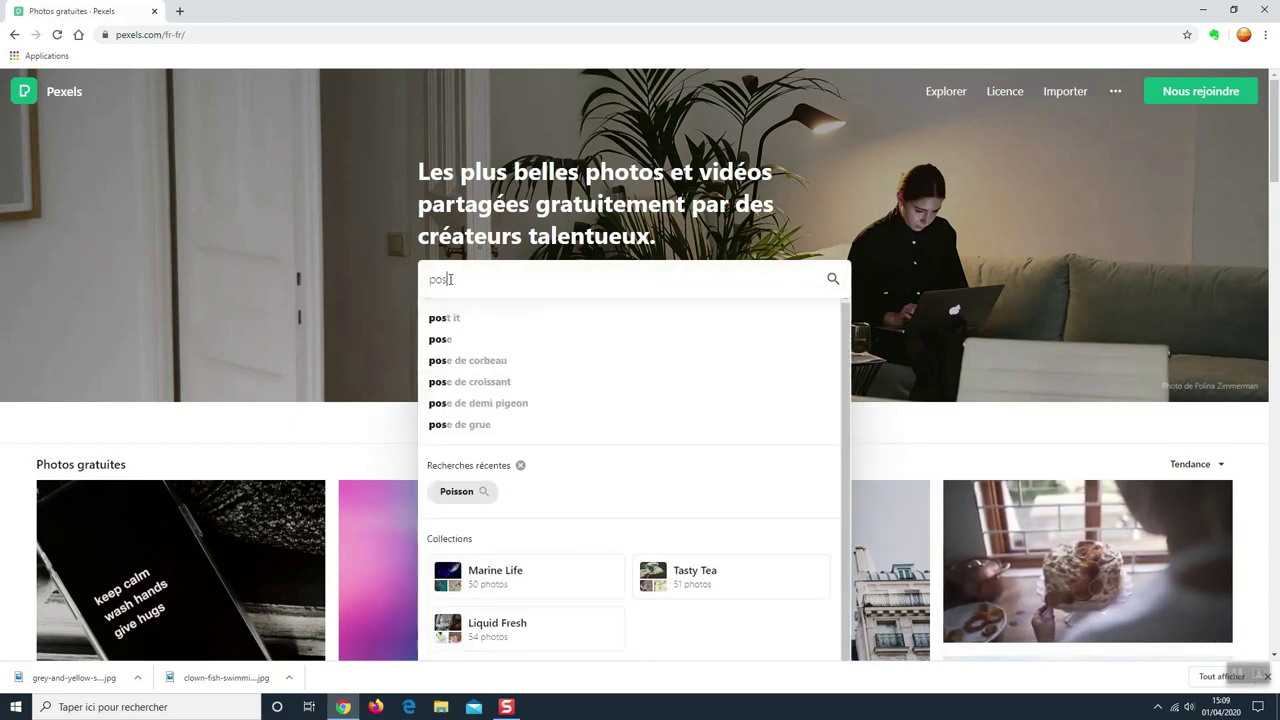
{"action": "key", "text": "BackSpace"}
{"action": "type", "text": "isso"}
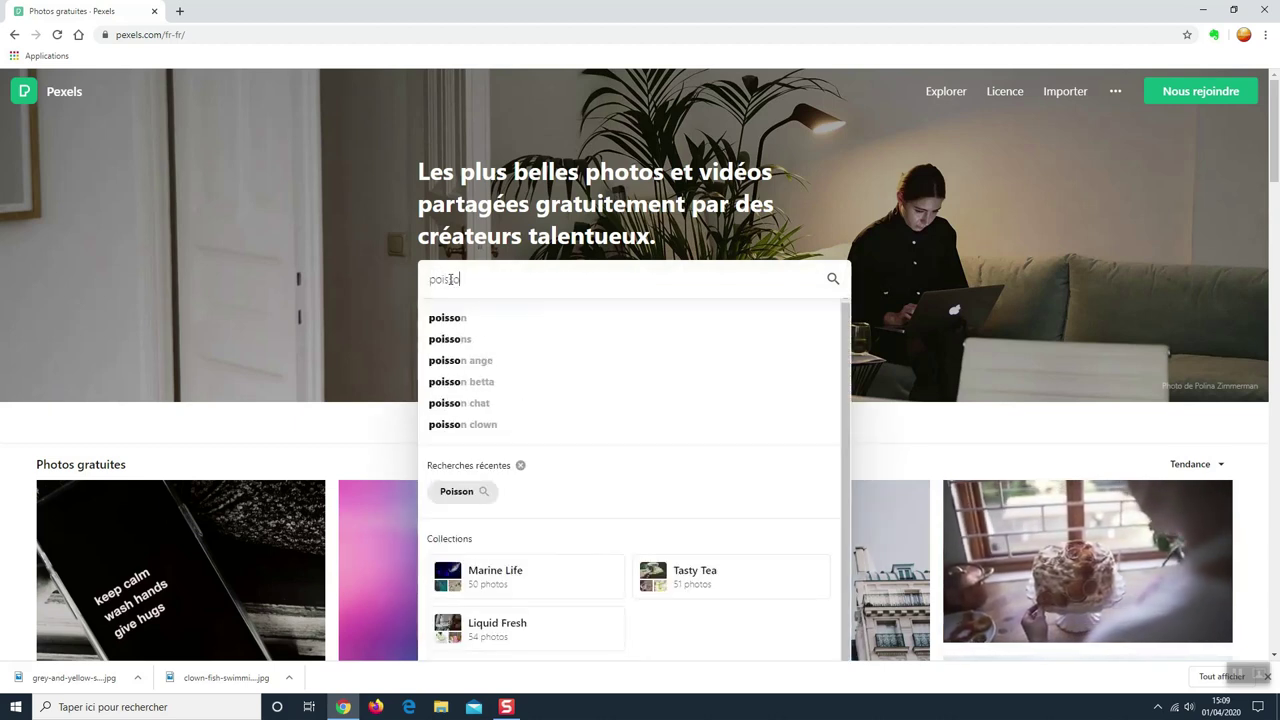
{"action": "type", "text": "n"}
{"action": "key", "text": "Return"}
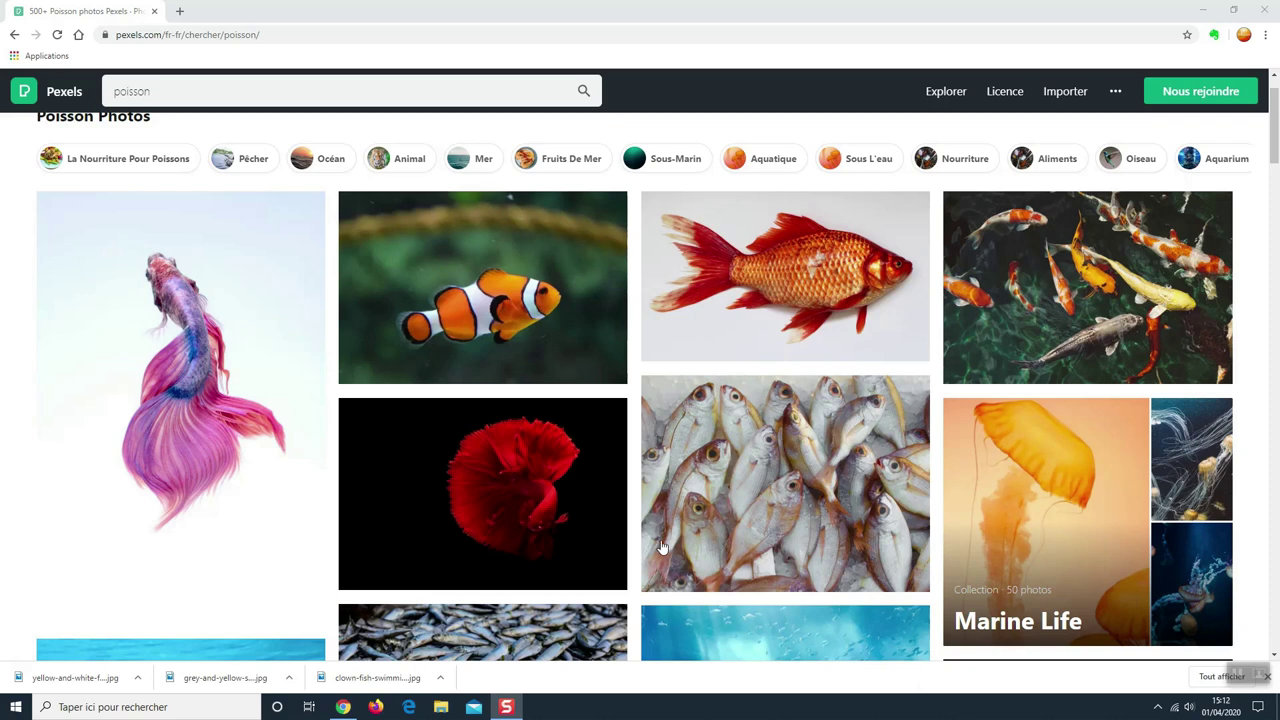
- Open the orange-and-white clownfish photo and view its detailed information and licence terms
{"action": "left_click", "coordinate": [484, 272]}
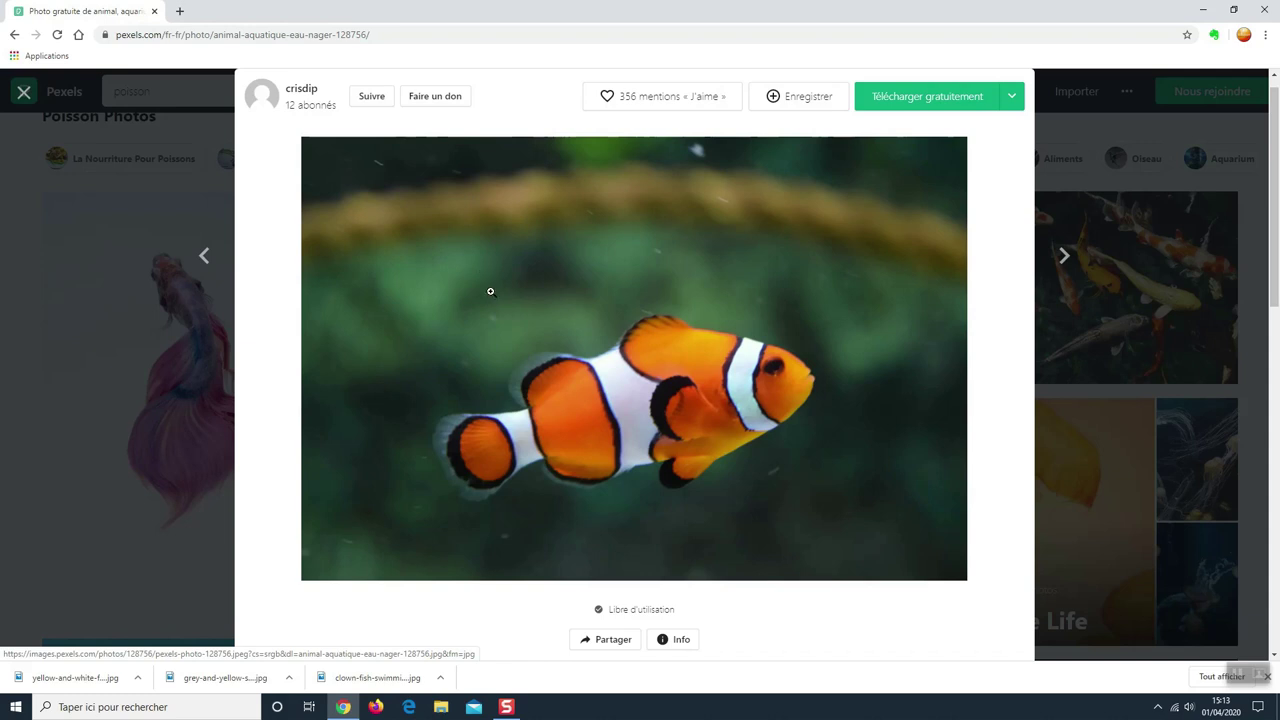
{"action": "left_click", "coordinate": [681, 643]}
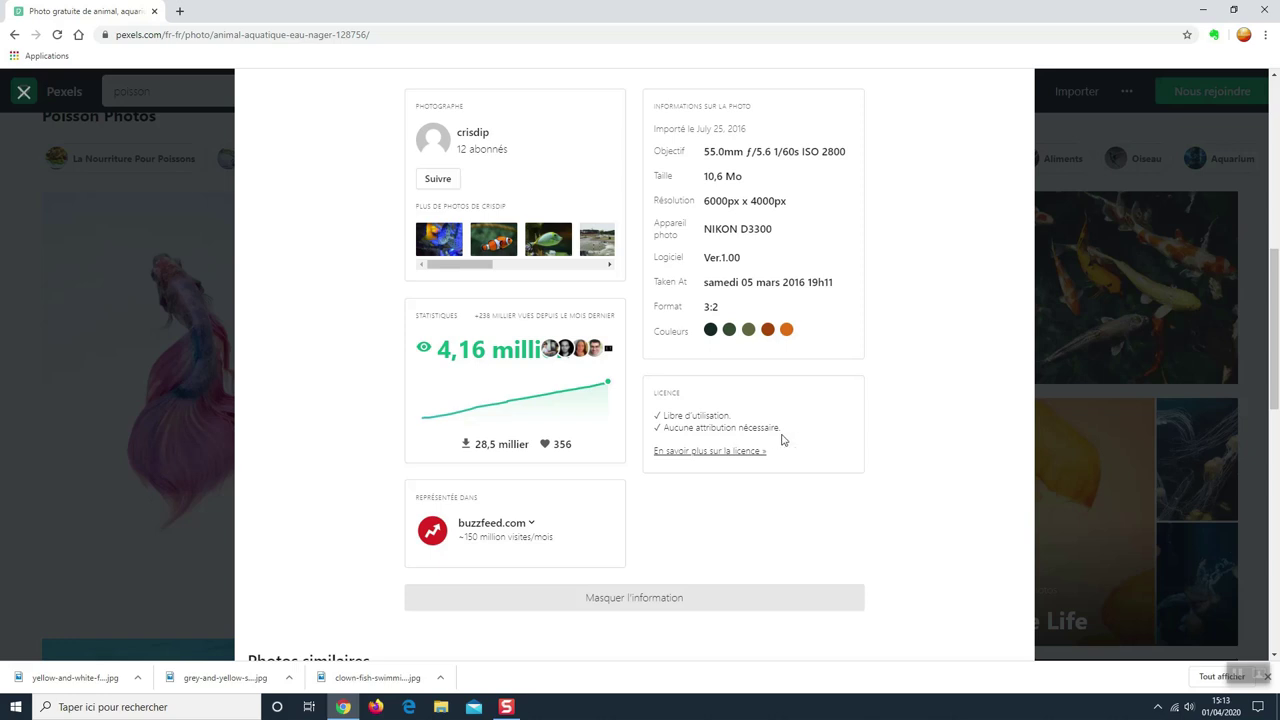
{"action": "scroll", "coordinate": [835, 491], "scroll_direction": "up", "scroll_amount": 5}
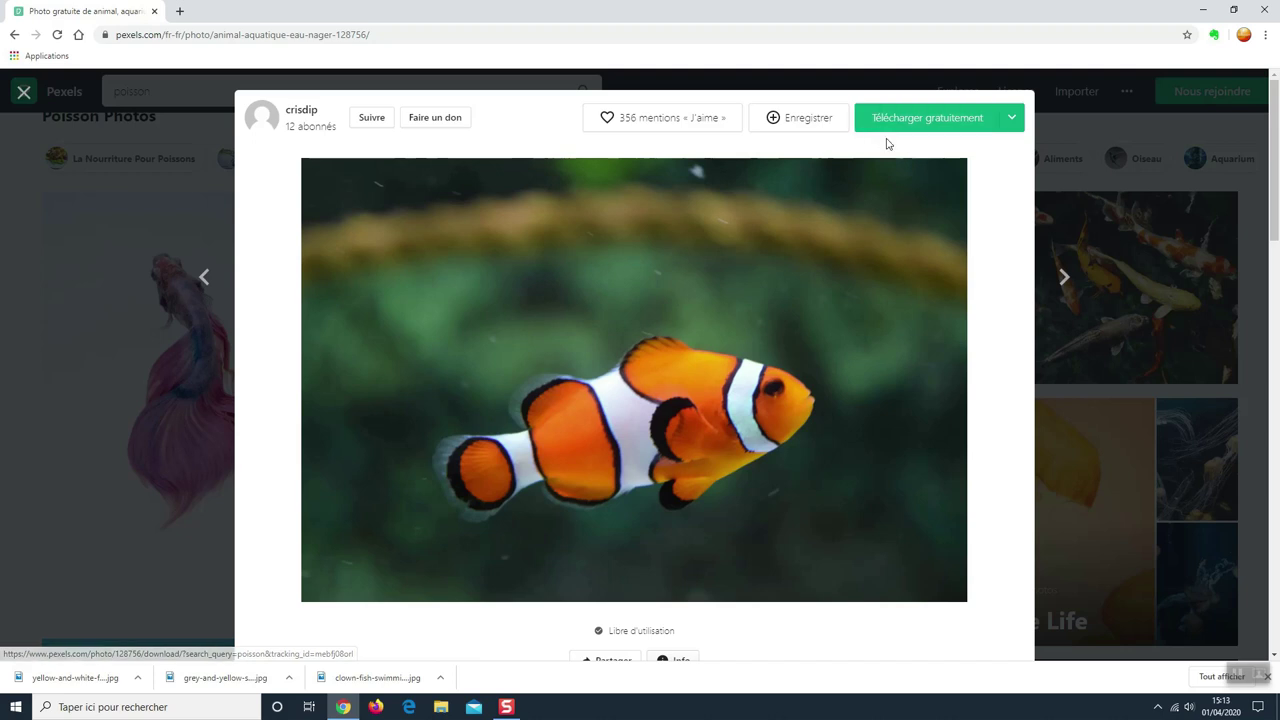
- Download the clownfish photo for free in the Original (6000 x 4000) format and return to the search results
{"action": "left_click", "coordinate": [1014, 119]}
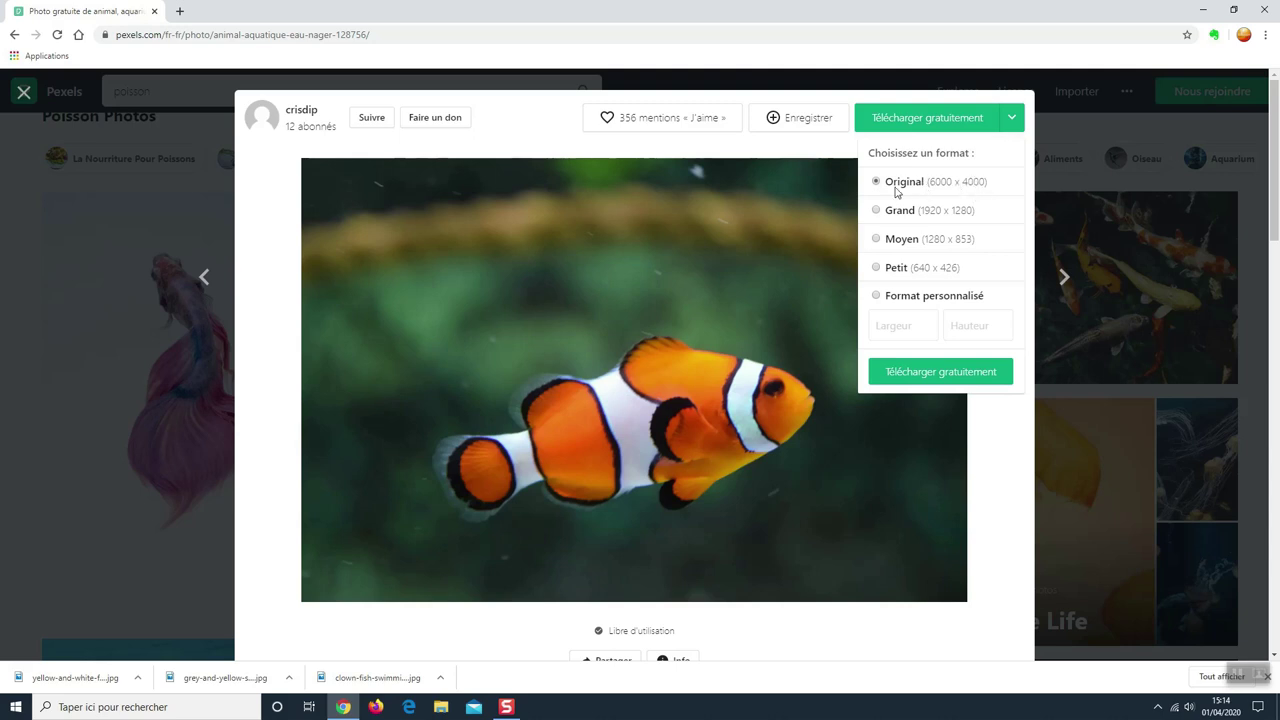
{"action": "left_click", "coordinate": [925, 376]}
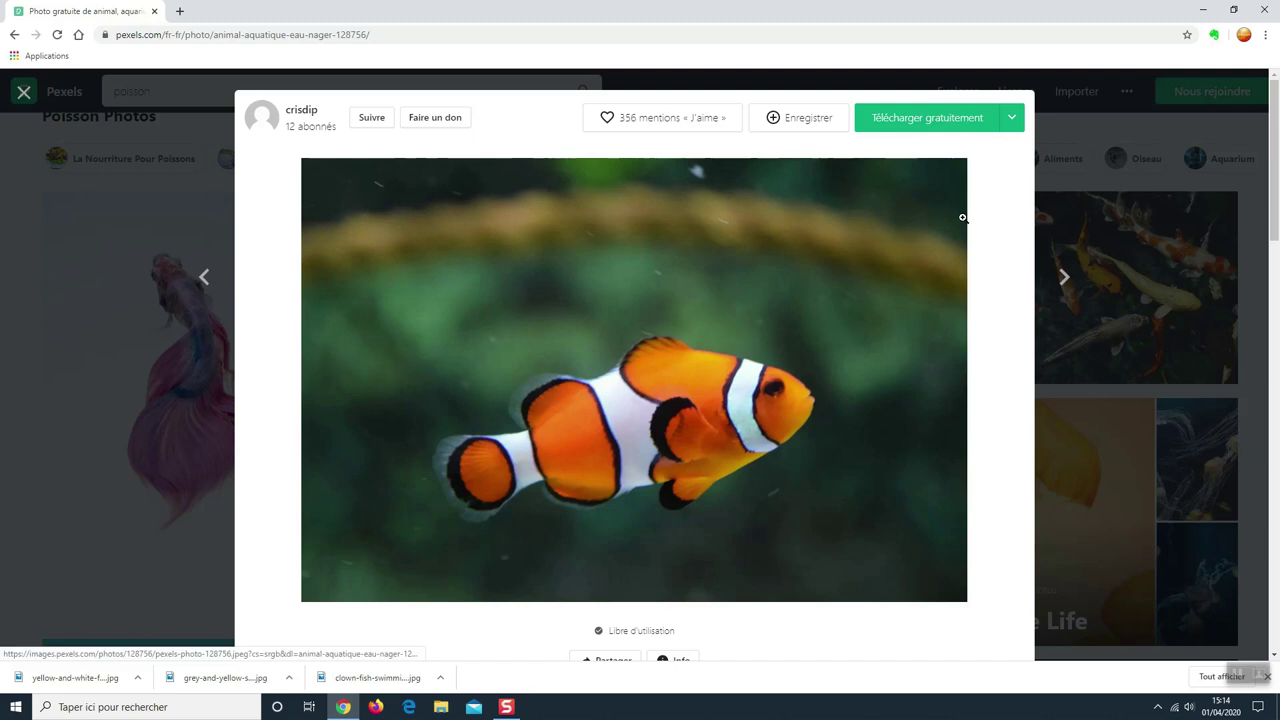
{"action": "left_click", "coordinate": [1013, 119]}
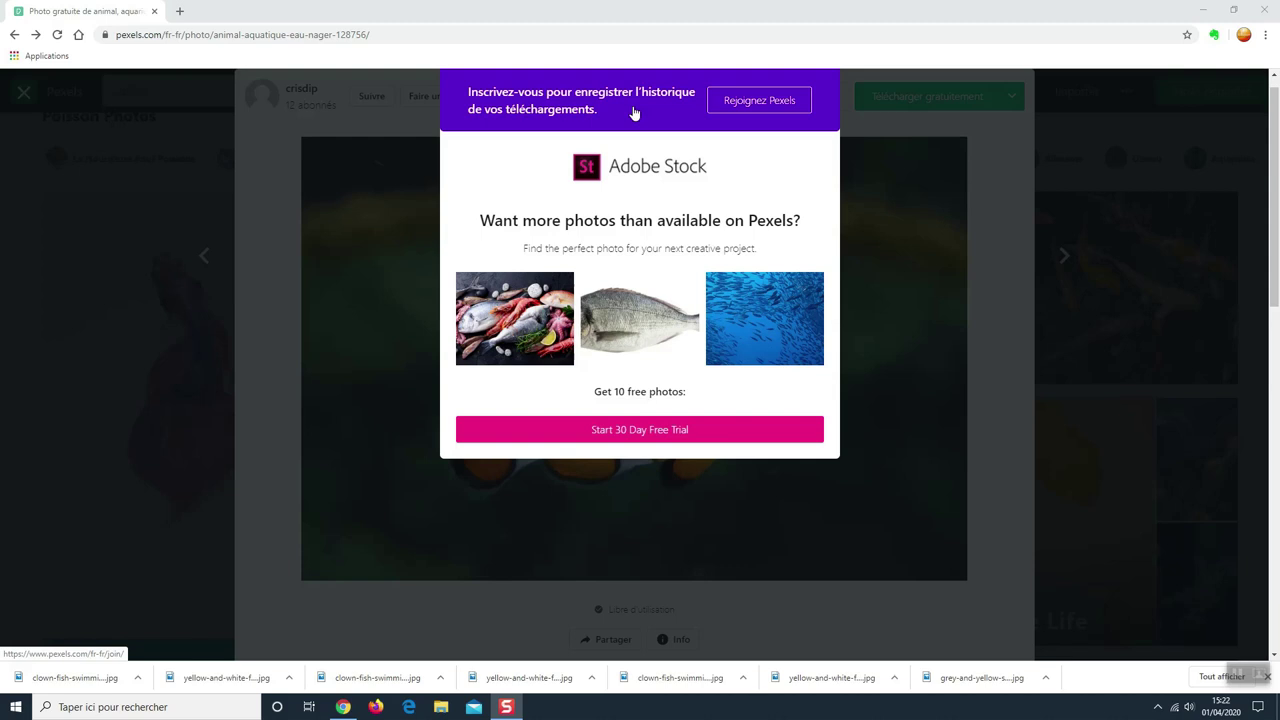
{"action": "left_click", "coordinate": [22, 97]}
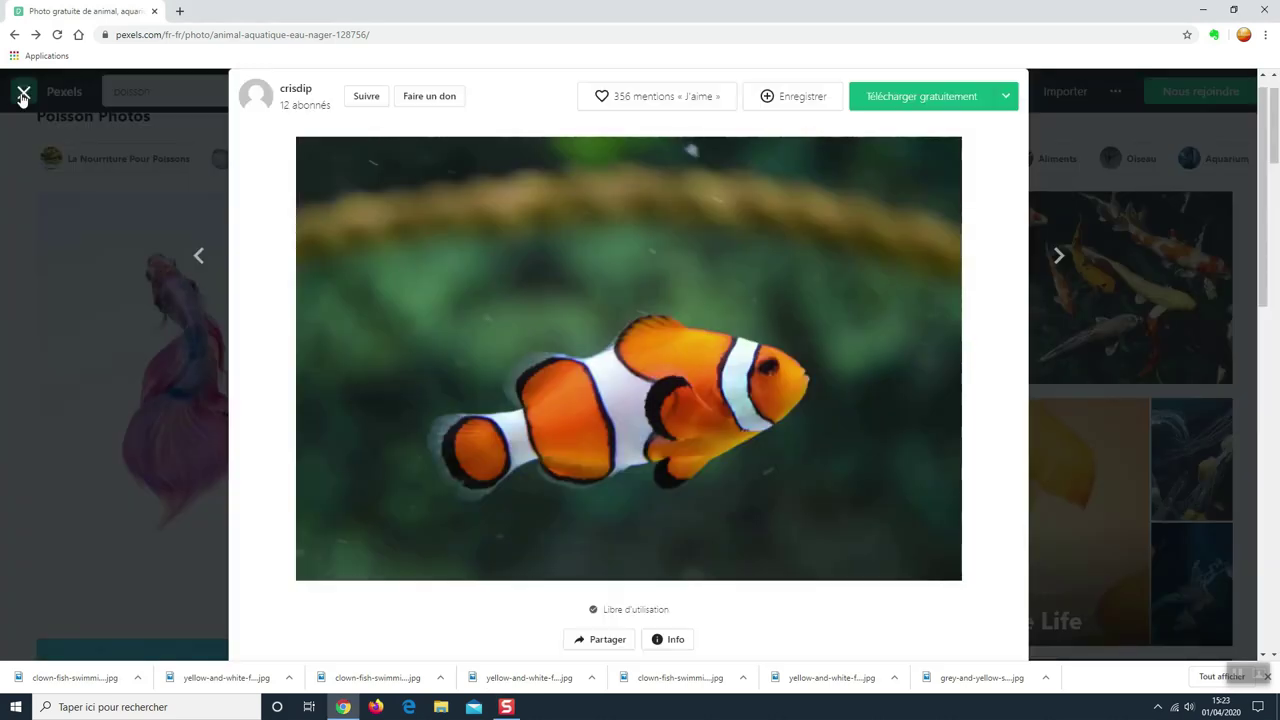
{"action": "left_click", "coordinate": [22, 97]}
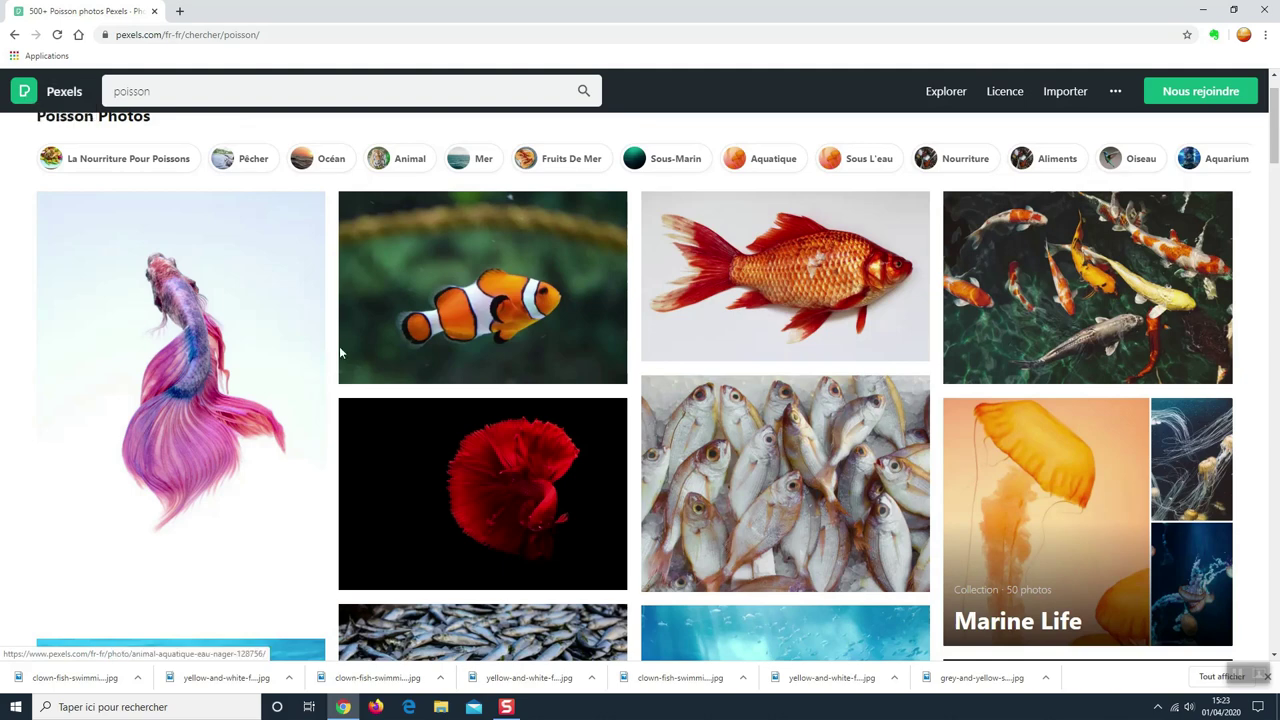
- Open the photo of the grey and yellow fish with coral and check its detailed information and licence
{"action": "scroll", "coordinate": [419, 432], "scroll_direction": "down", "scroll_amount": 3}
{"action": "scroll", "coordinate": [419, 432], "scroll_direction": "down", "scroll_amount": 3}
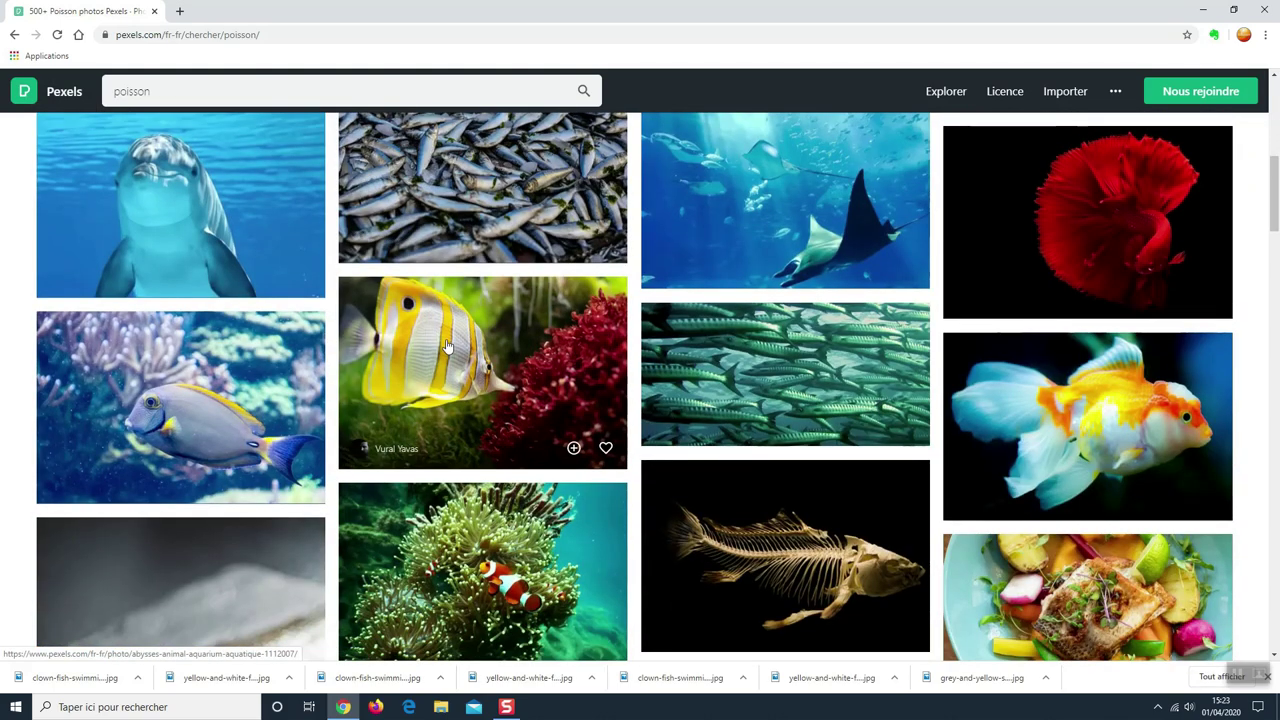
{"action": "left_click", "coordinate": [146, 410]}
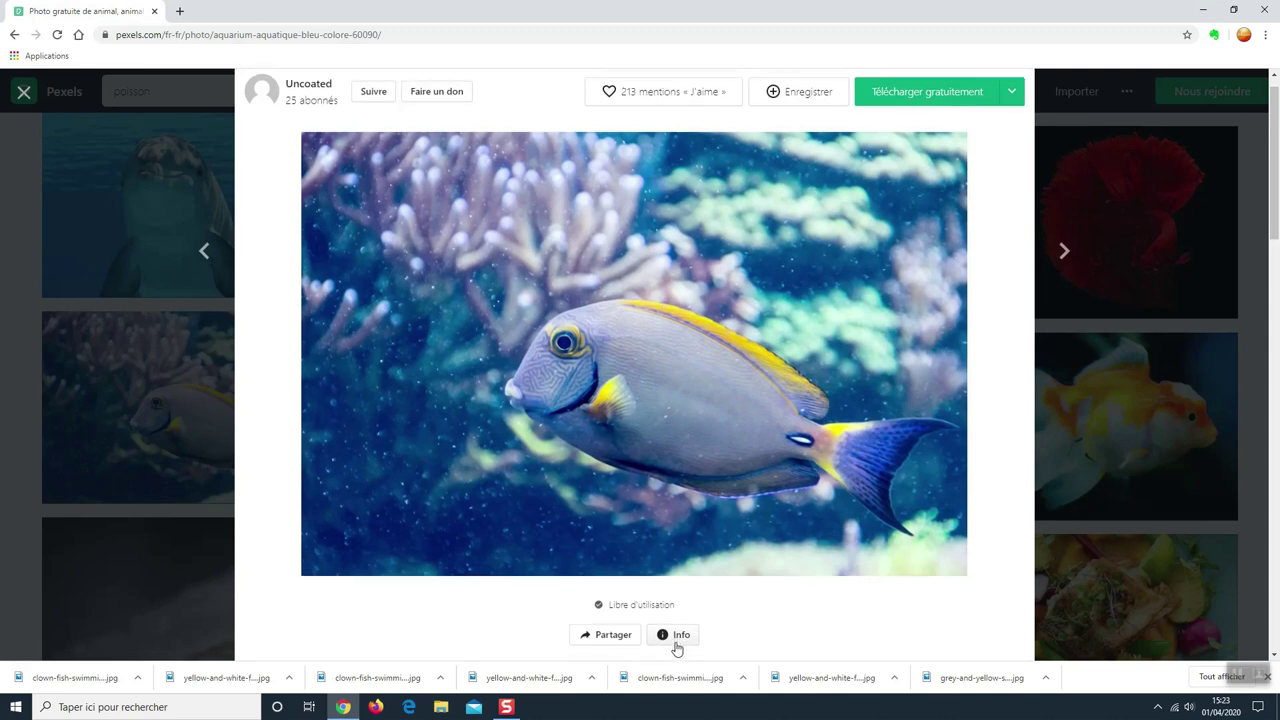
{"action": "left_click", "coordinate": [676, 645]}
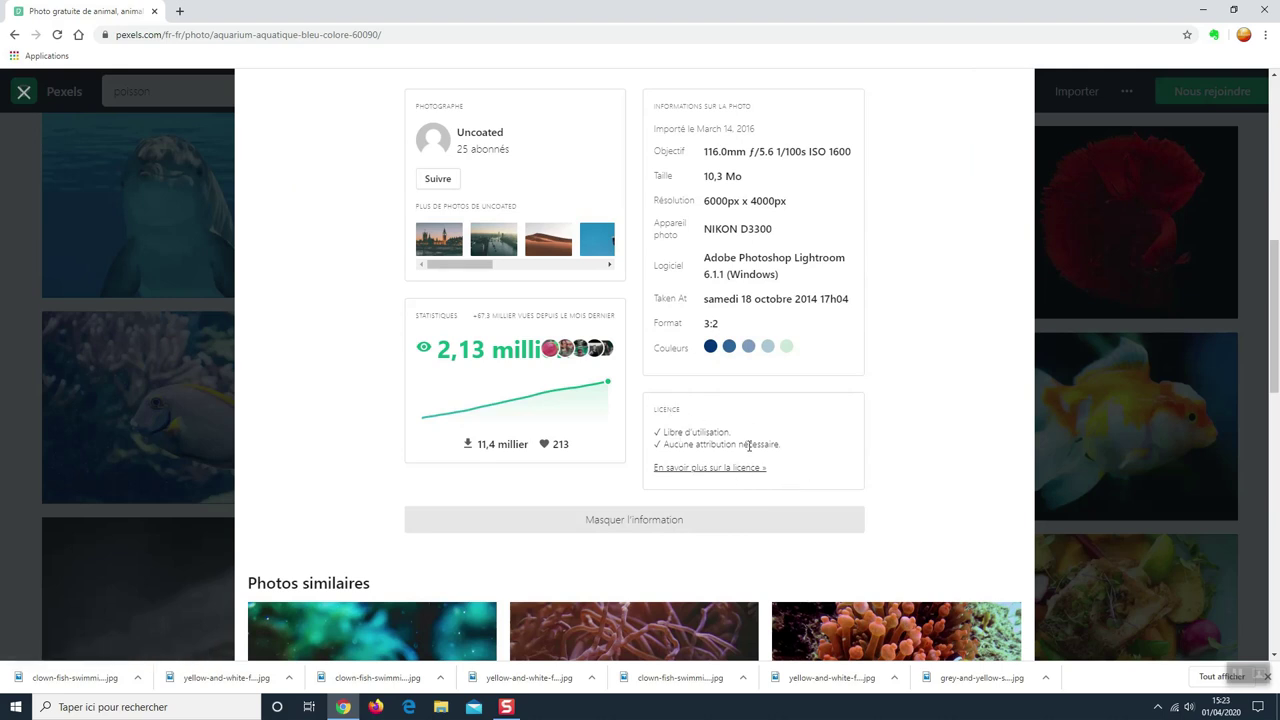
{"action": "scroll", "coordinate": [749, 445], "scroll_direction": "up", "scroll_amount": 6}
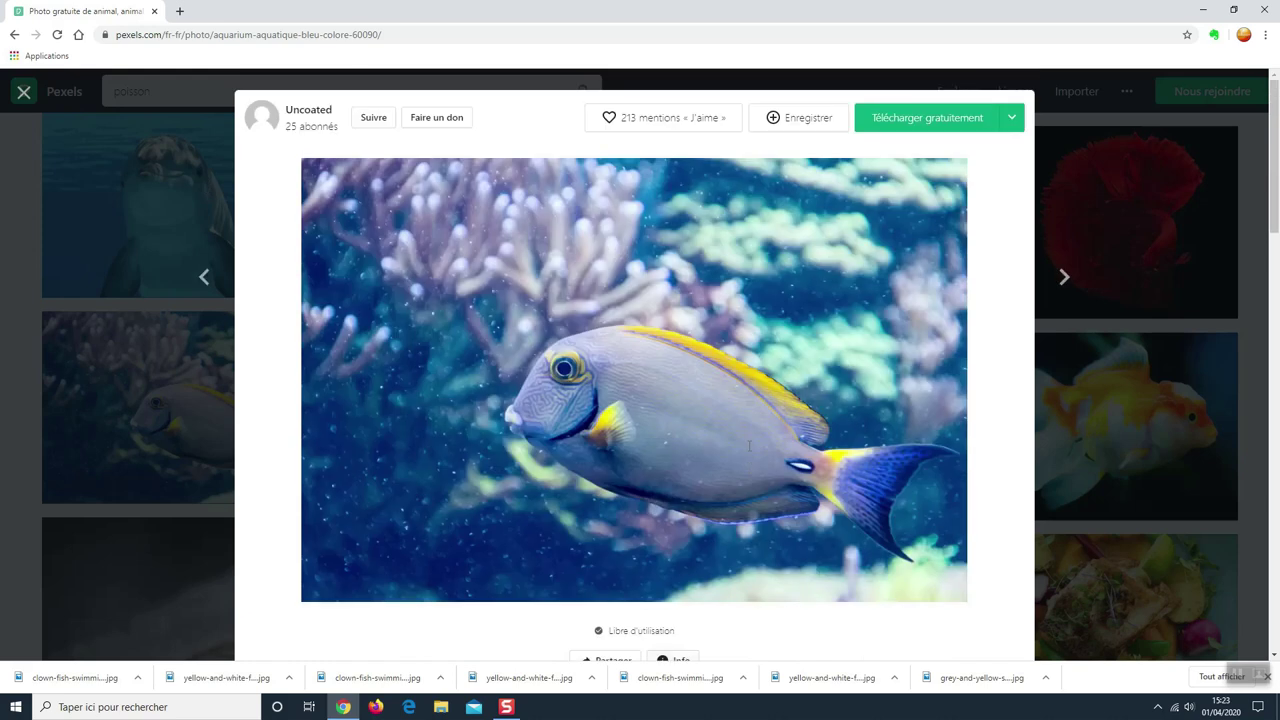
- Download the grey and yellow fish photo in the Original (6000 x 4000) format and close the browser
{"action": "left_click", "coordinate": [1011, 120]}
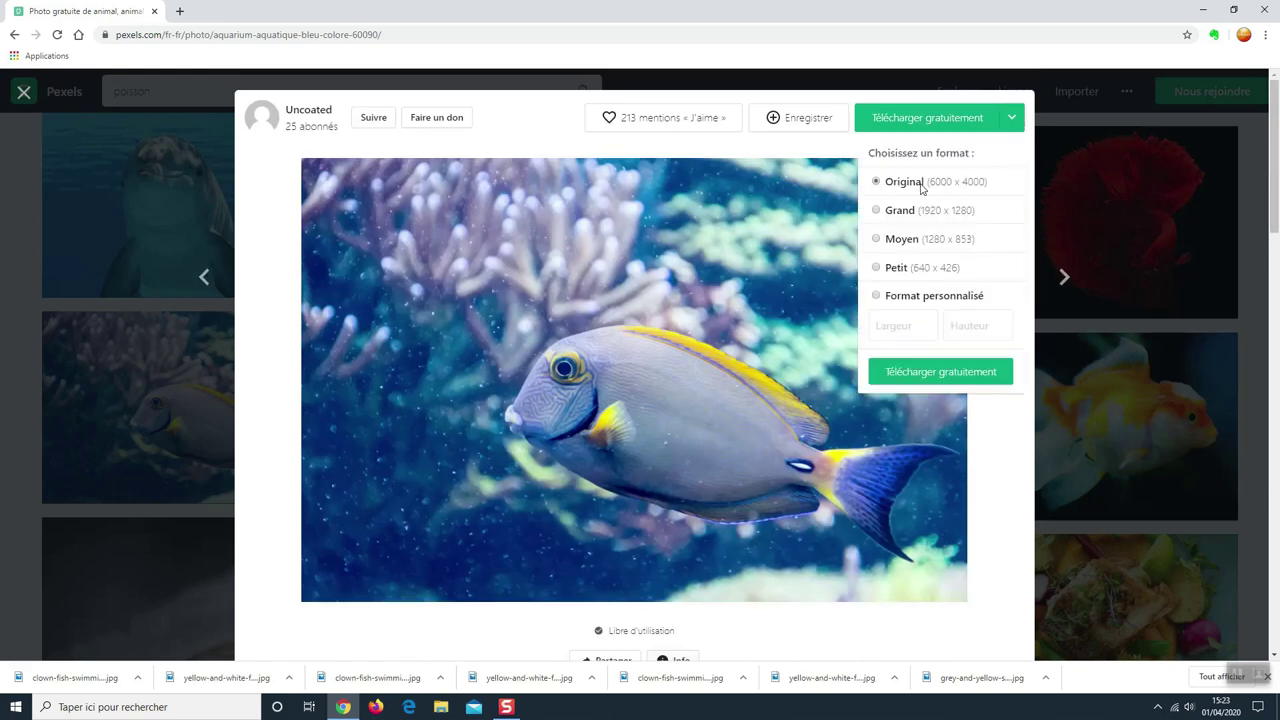
{"action": "left_click", "coordinate": [935, 378]}
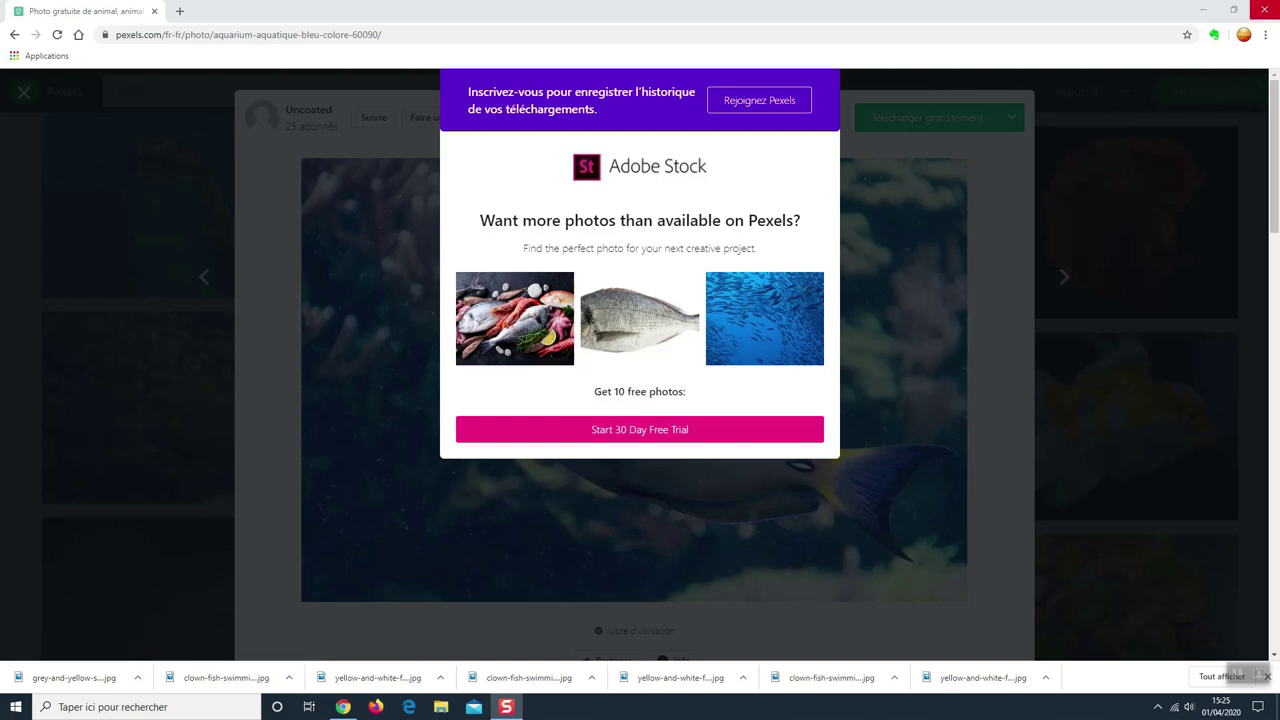
{"action": "left_click", "coordinate": [1264, 9]}
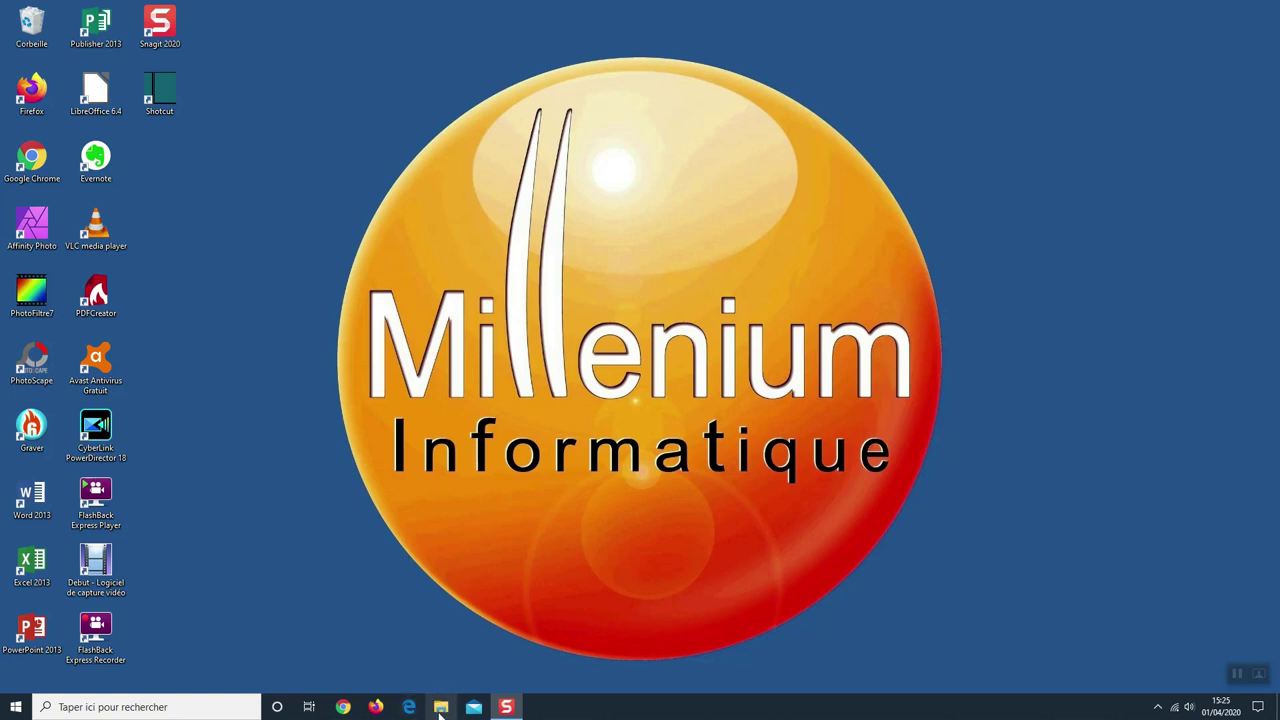
- In File Explorer, move grey-and-yellow-salt-fish-60090 (1) from the Téléchargements folder to the Images folder, and close the window
{"action": "left_click", "coordinate": [441, 707]}
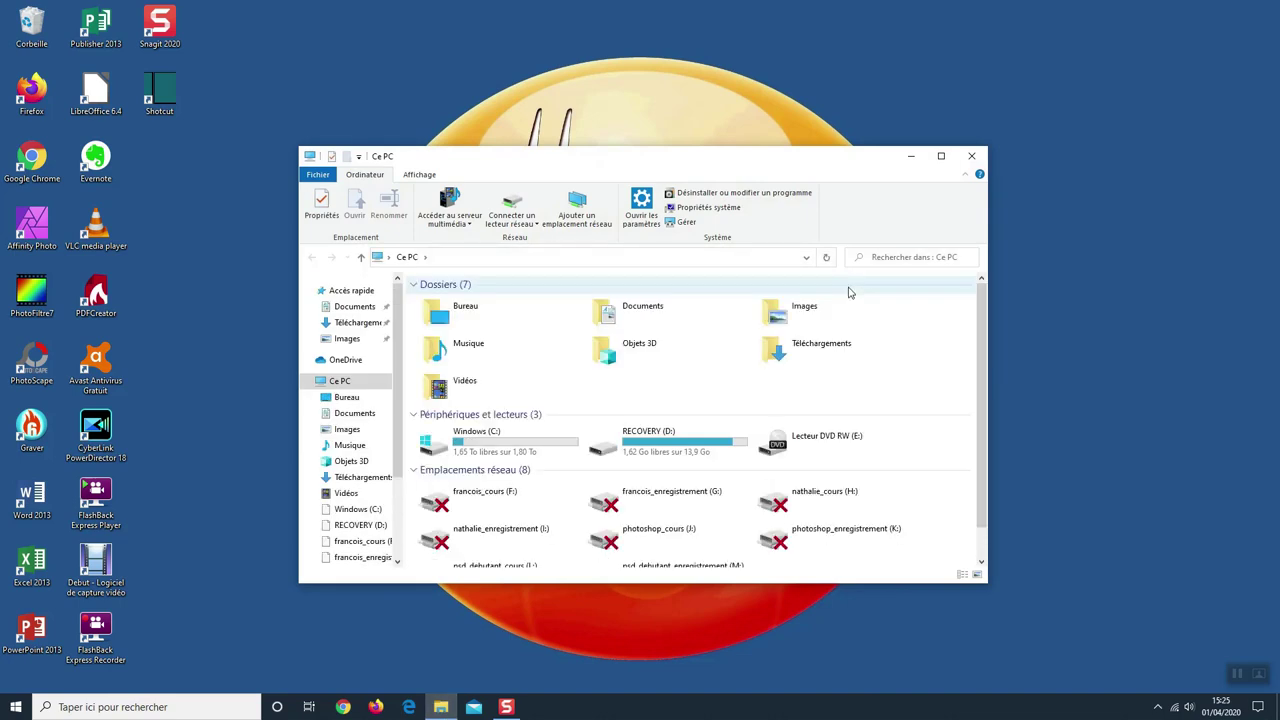
{"action": "double_click", "coordinate": [790, 348]}
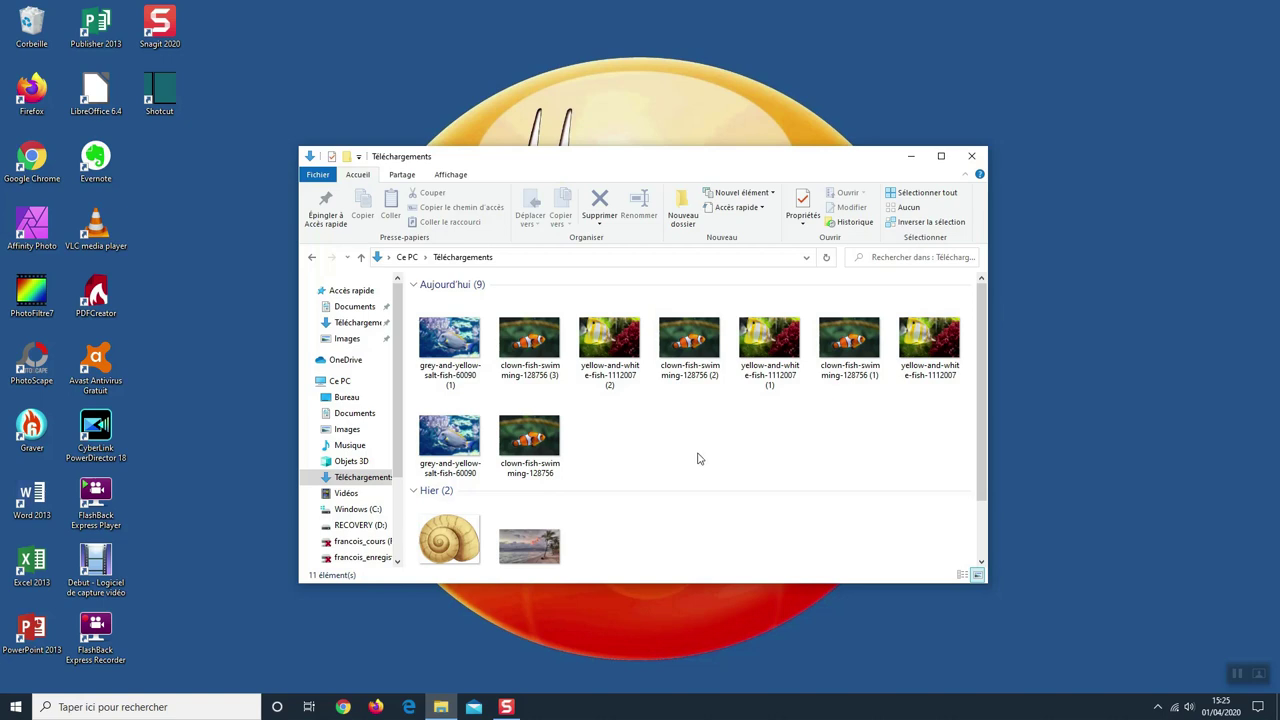
{"action": "left_click_drag", "start_coordinate": [460, 345], "coordinate": [347, 340]}
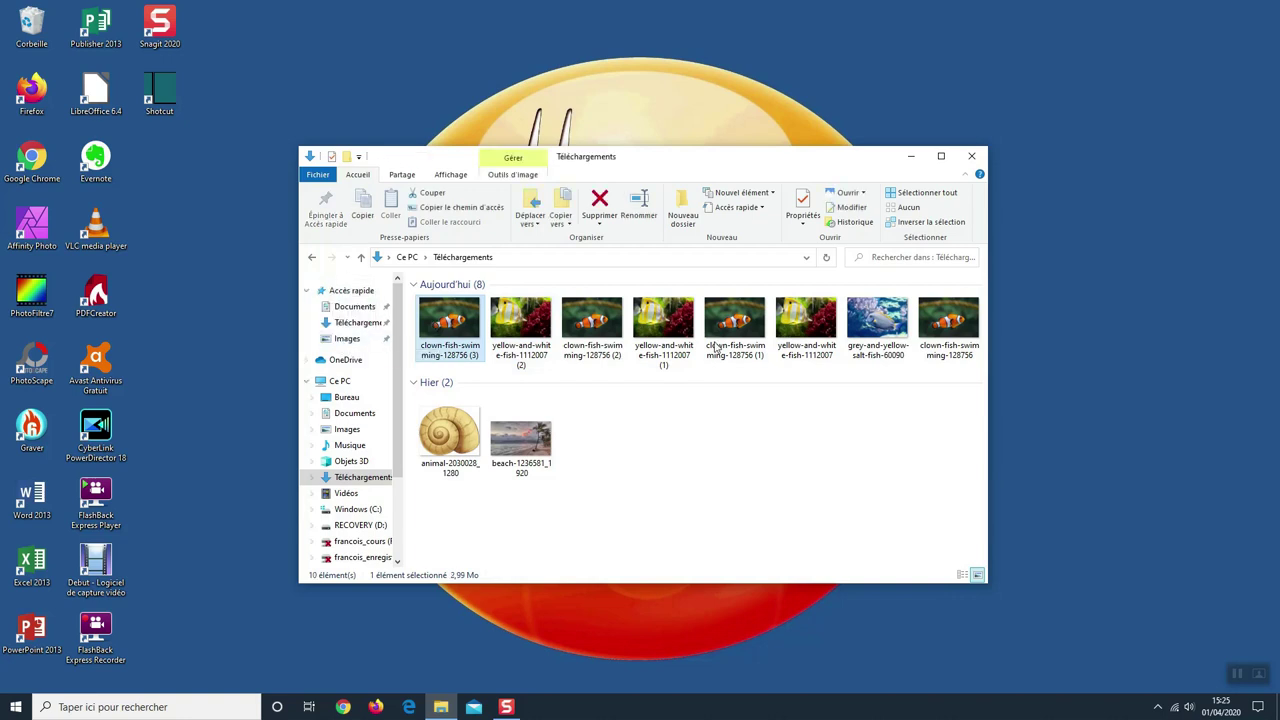
{"action": "left_click", "coordinate": [970, 158]}
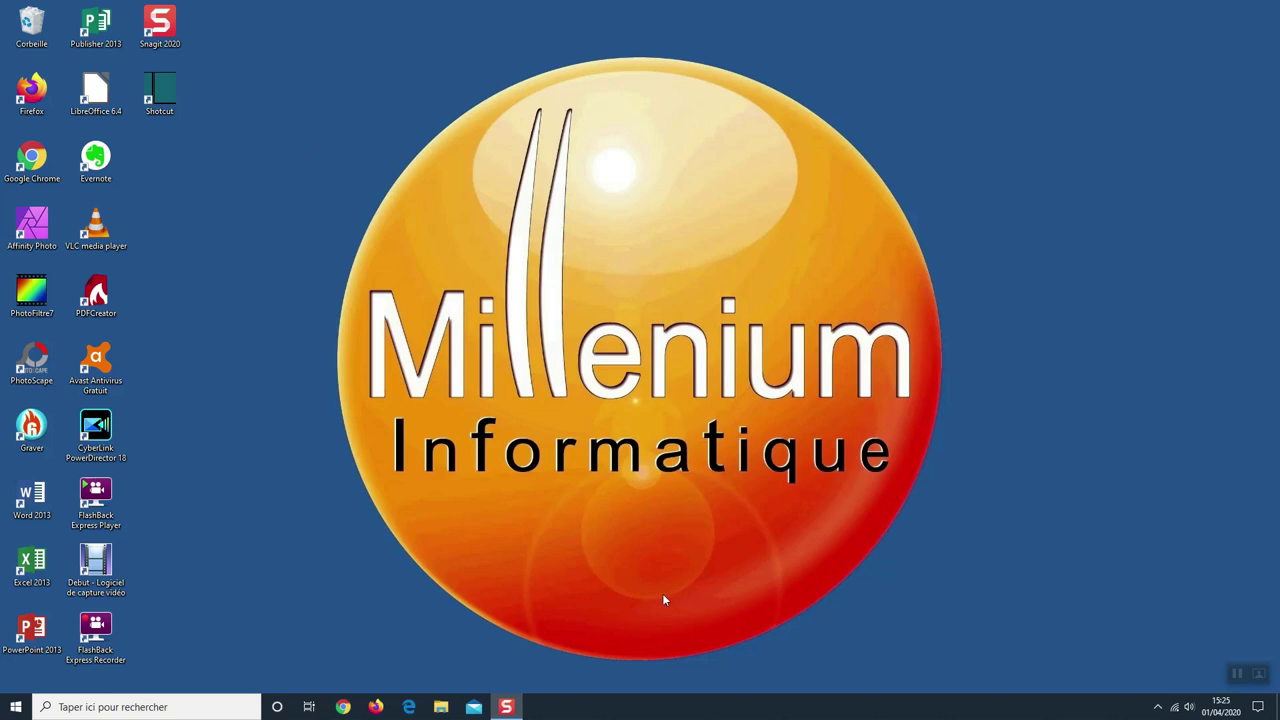